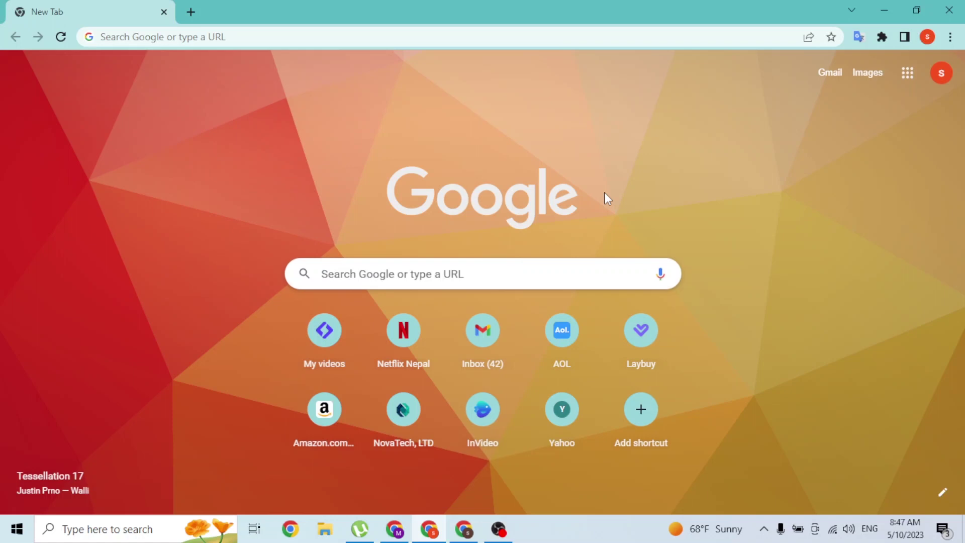
- Go to pictory.ai in Chrome's address bar
click(564, 32)
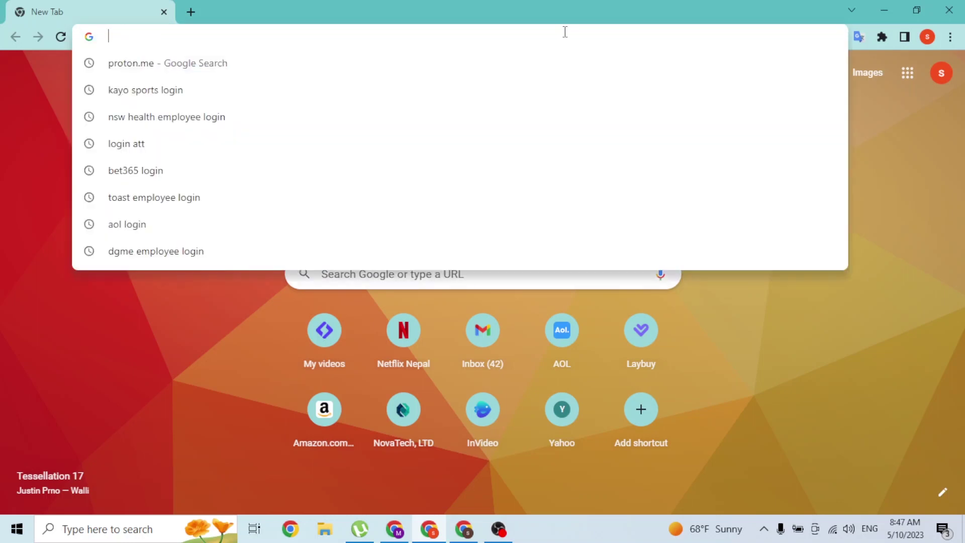
text(pictor)
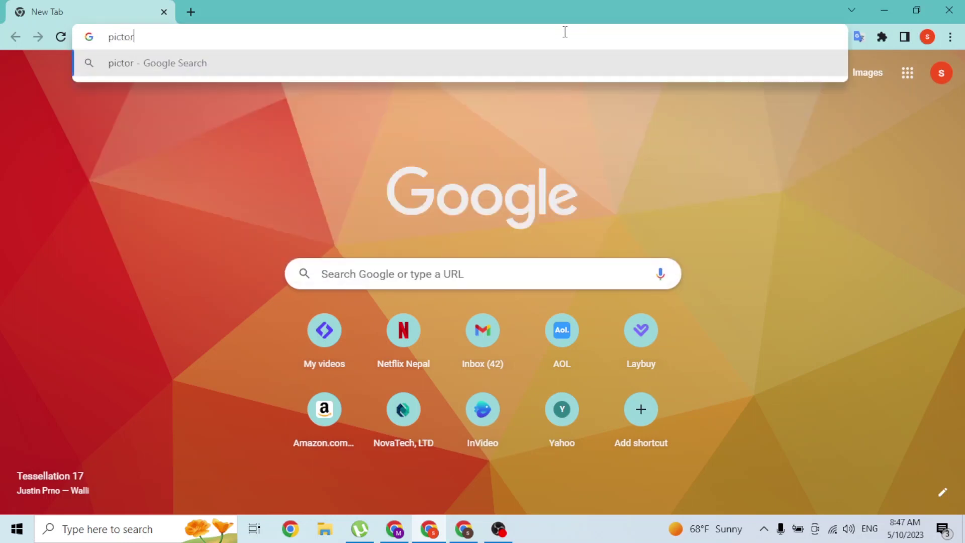
text(y.ai)
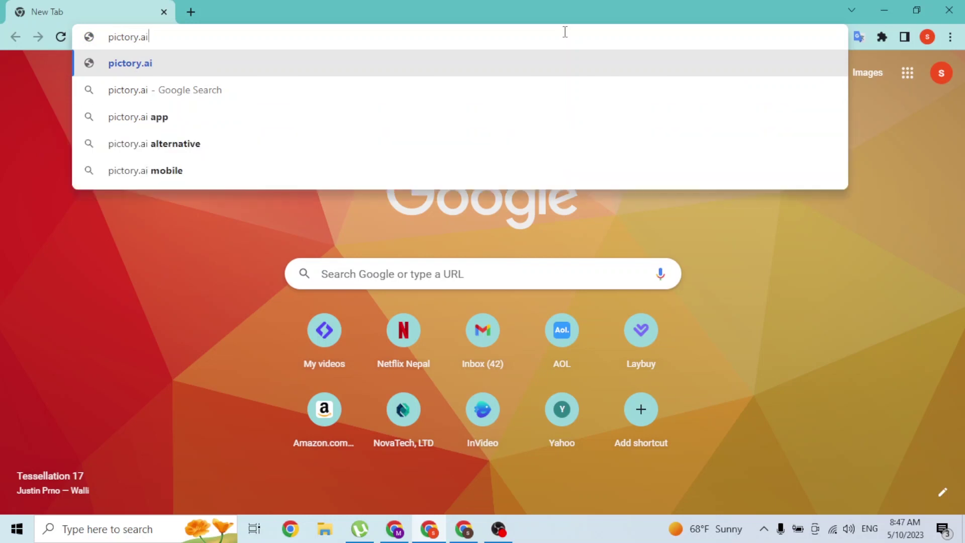
key(Return)
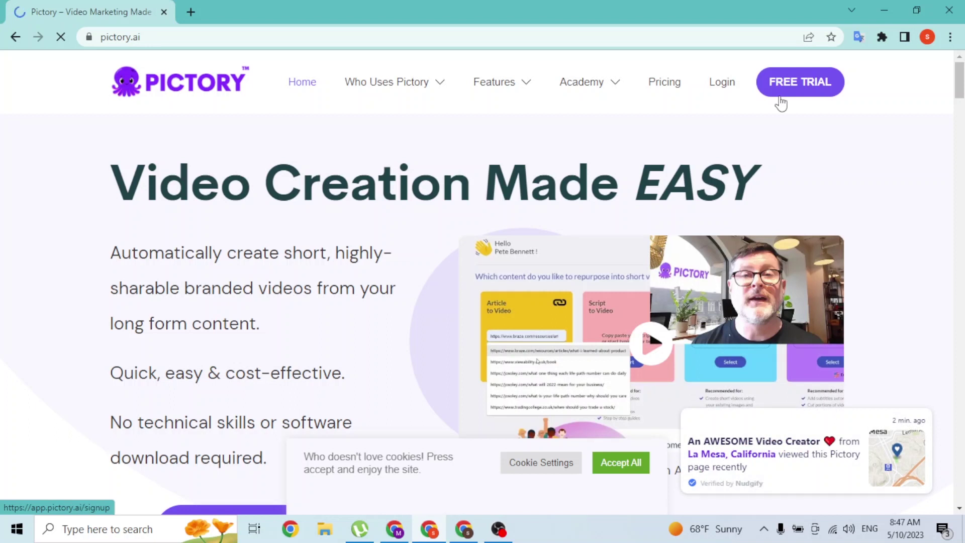
- Open Pictory's Login page from the top navigation
click(715, 88)
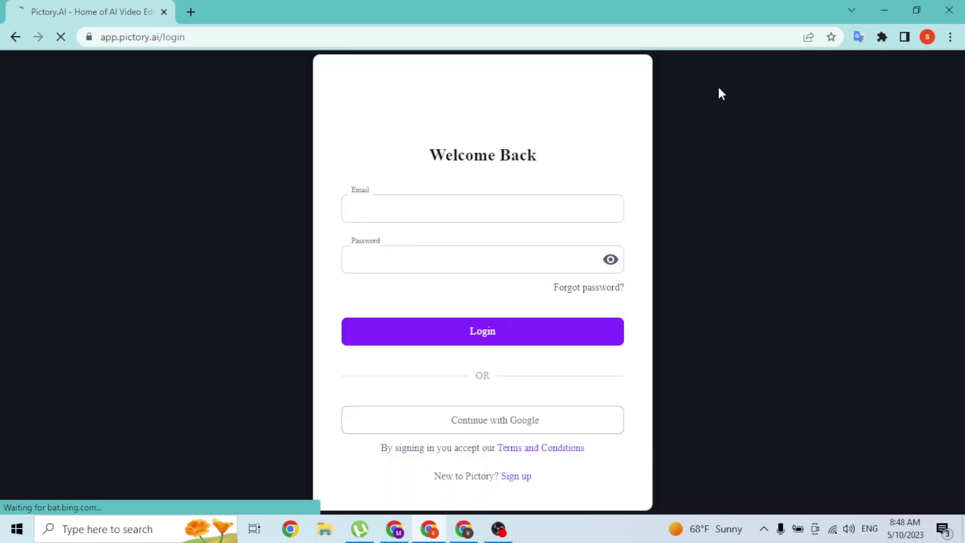
- Enter the account email and password into the sign-in form fields
click(435, 210)
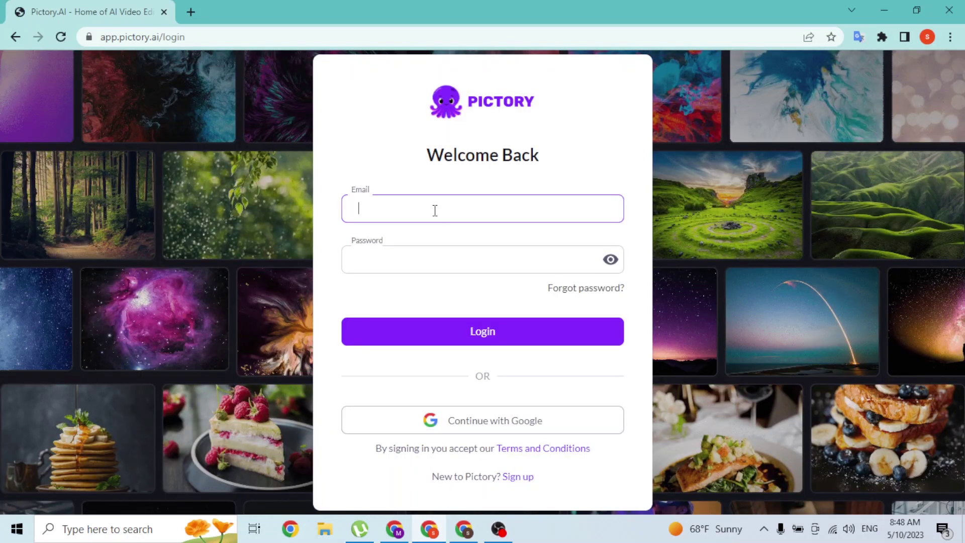
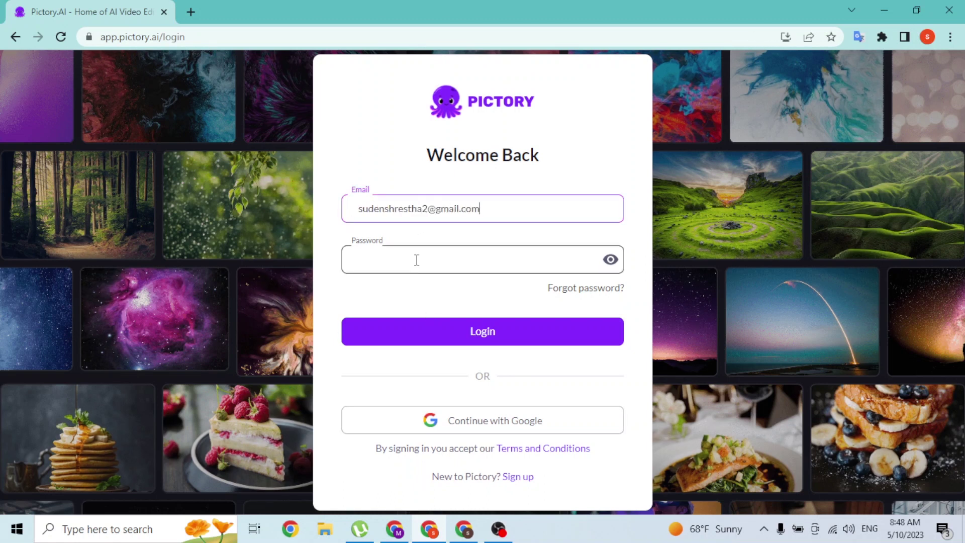
click(416, 259)
text(•••••••)
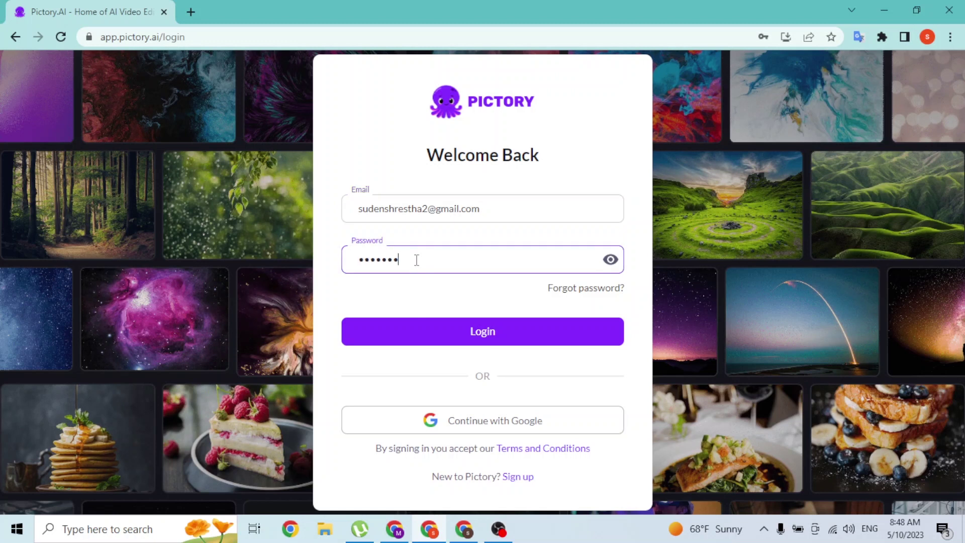
text(•••••••)
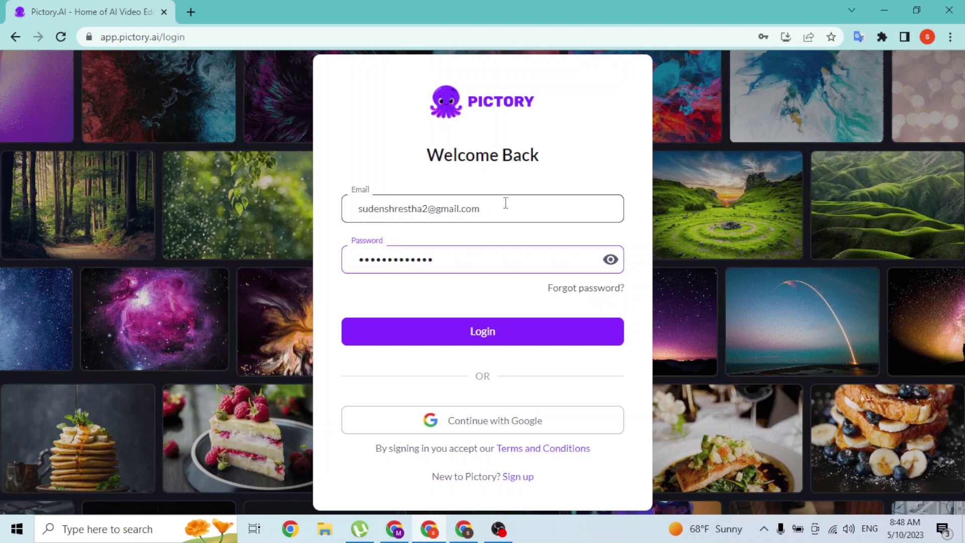
drag(505, 204, 356, 209)
click(450, 263)
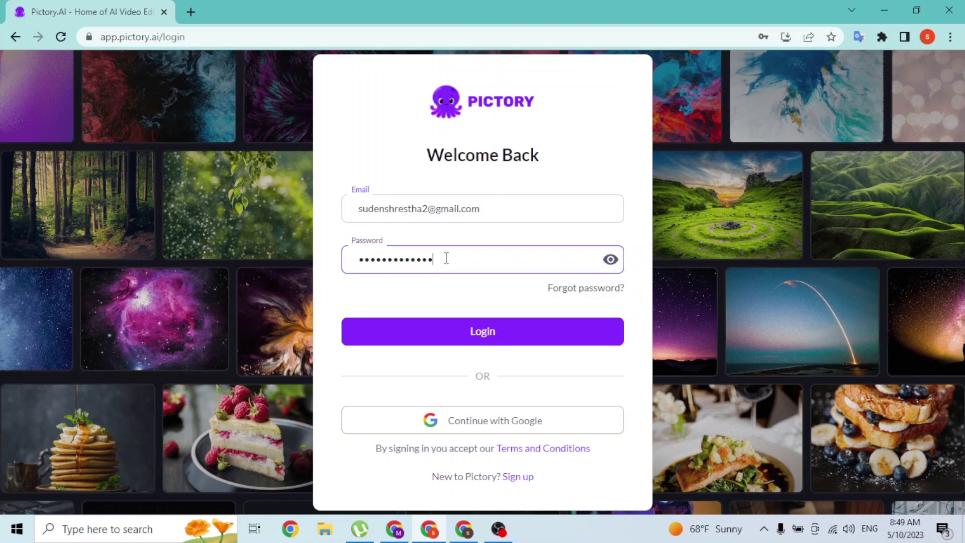